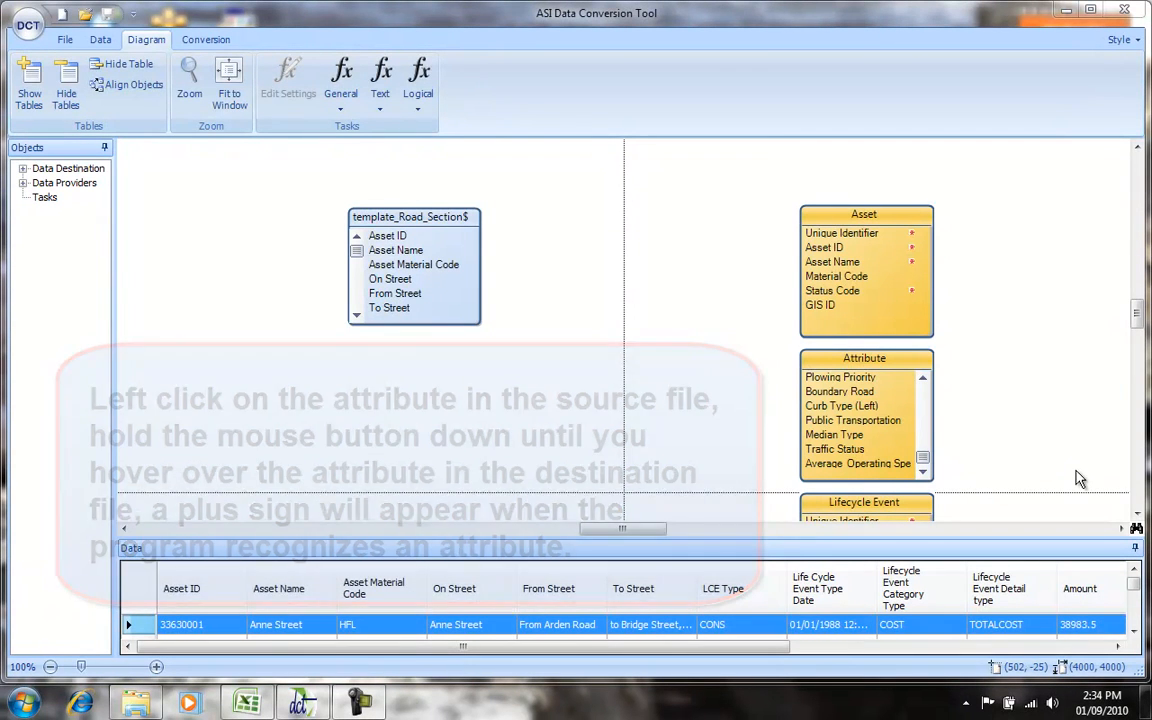
- Map Asset ID, Asset Name and Asset Material Code from template_Road_Section$ to Asset ID, Asset Name and Material Code in the Asset table
drag(452, 268, 811, 250)
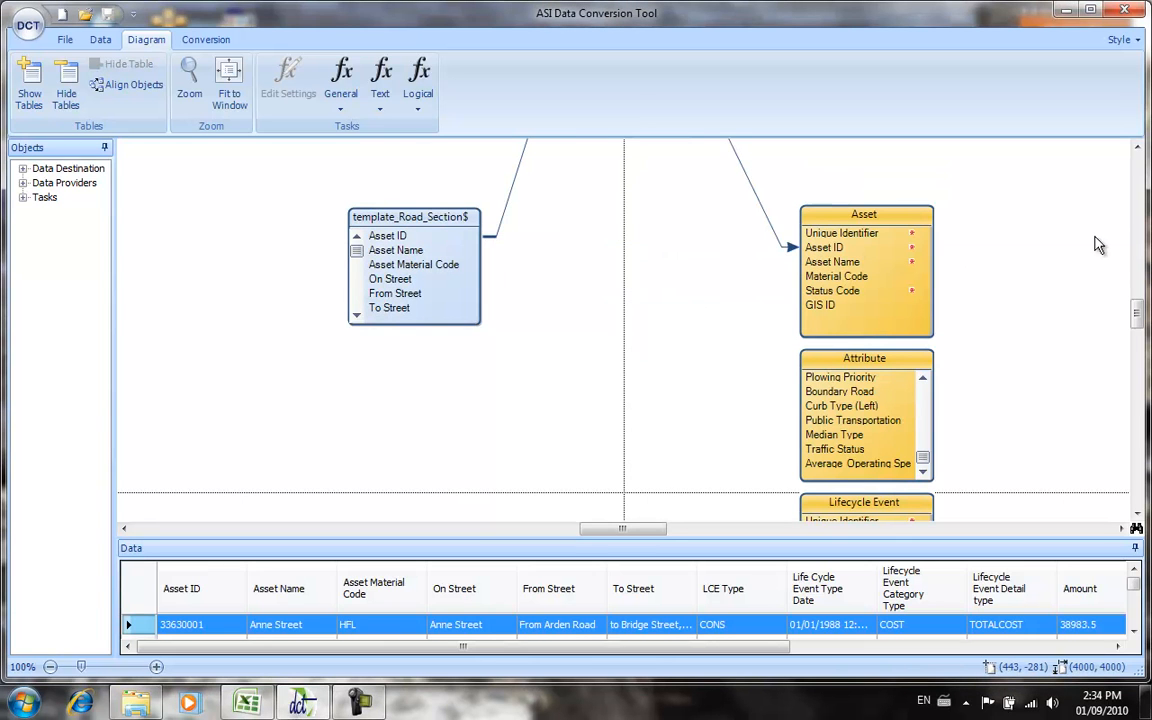
drag(1140, 322, 1139, 312)
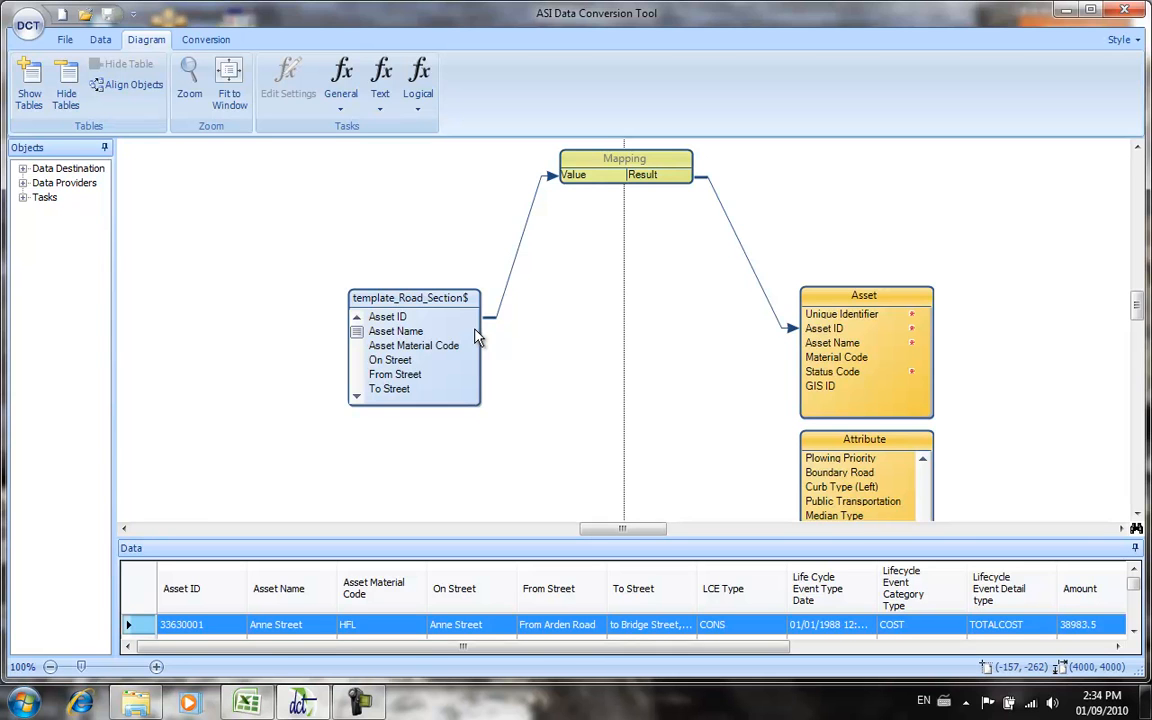
drag(475, 337, 808, 343)
drag(462, 347, 810, 366)
drag(1137, 309, 1137, 300)
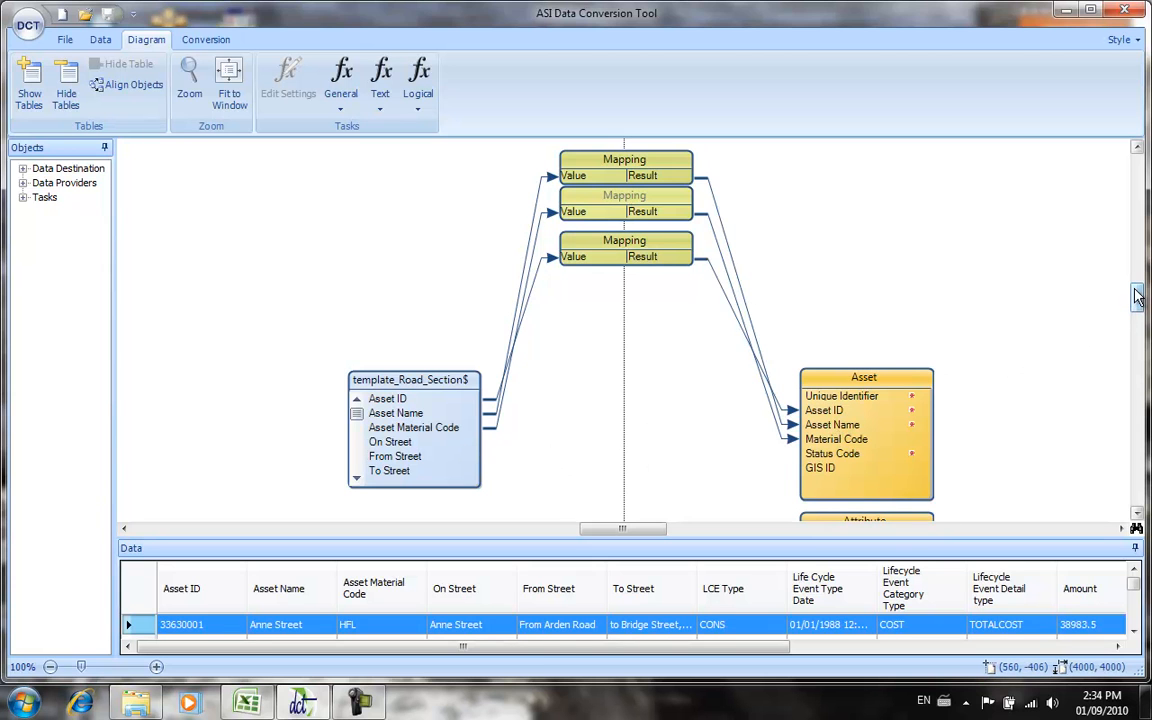
- Move the template_Road_Section$ table down so that it sits level with the Lifecycle Event table
scroll(1025, 275, down, 3)
drag(400, 255, 398, 464)
drag(1136, 311, 1136, 341)
drag(350, 163, 352, 241)
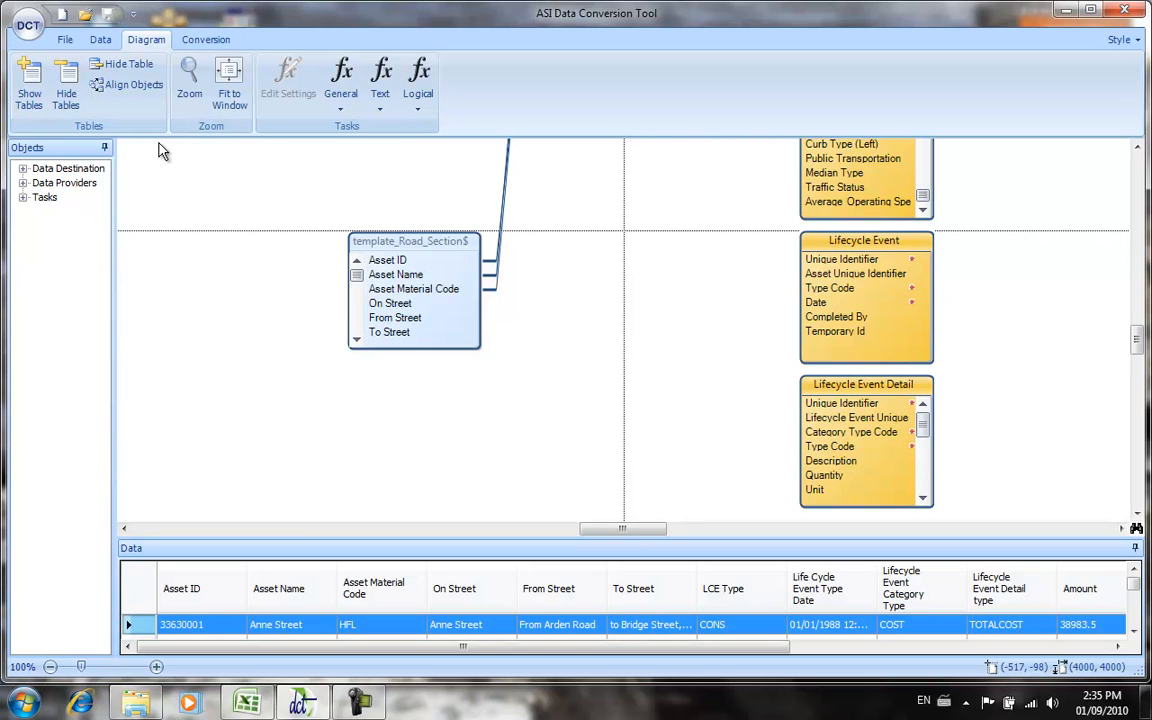
- Show the Location Block destination table in the diagram
click(104, 43)
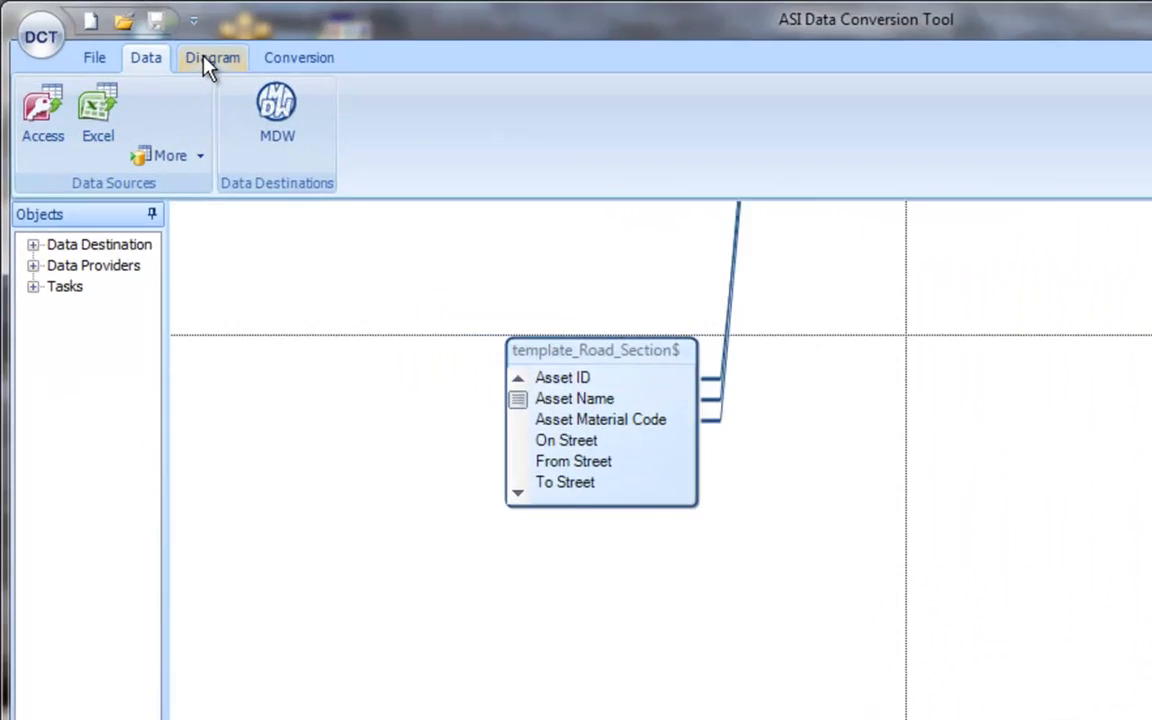
click(146, 40)
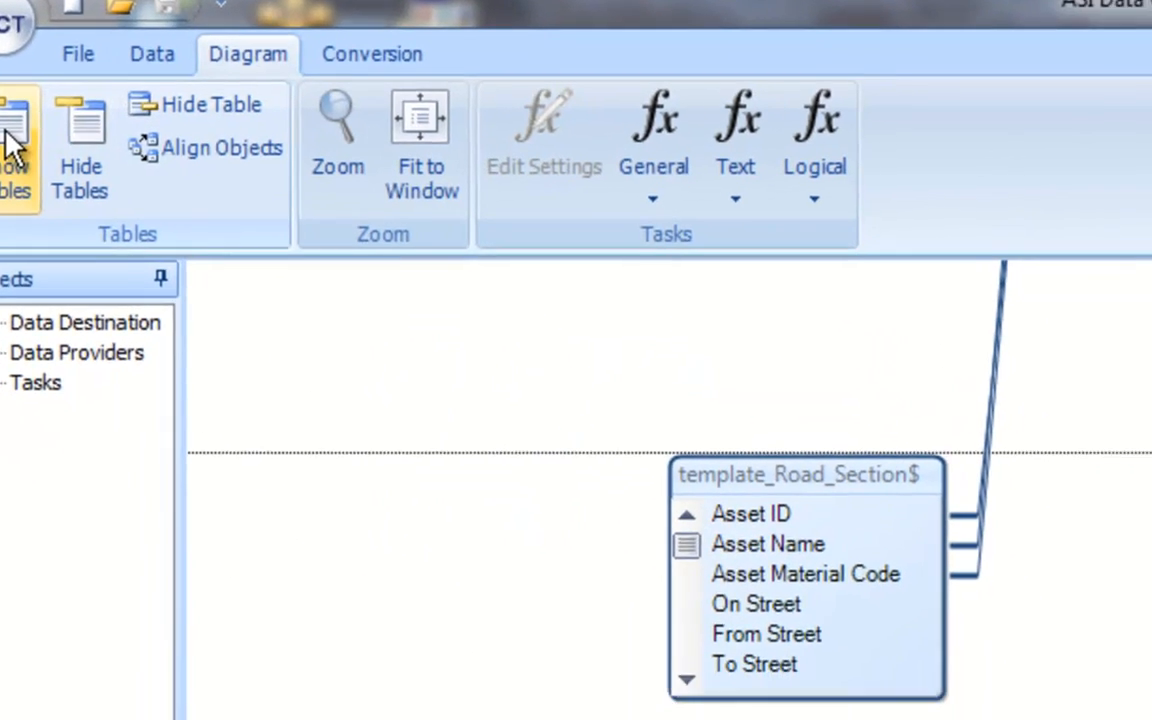
click(63, 152)
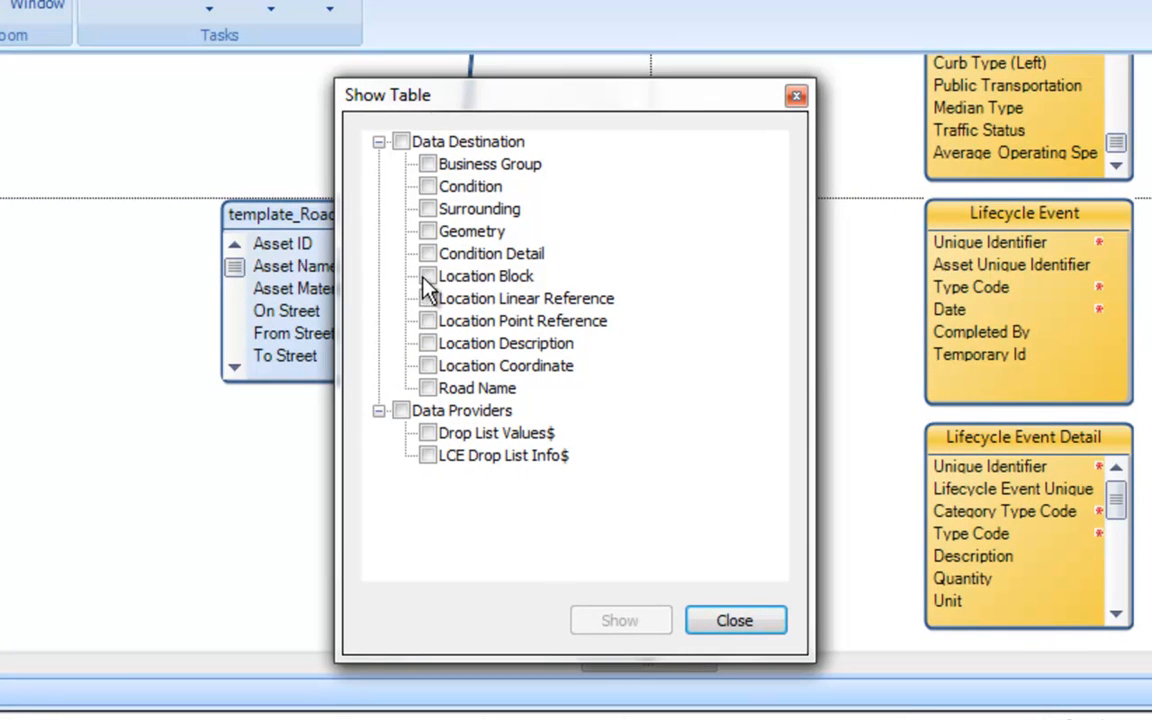
click(427, 276)
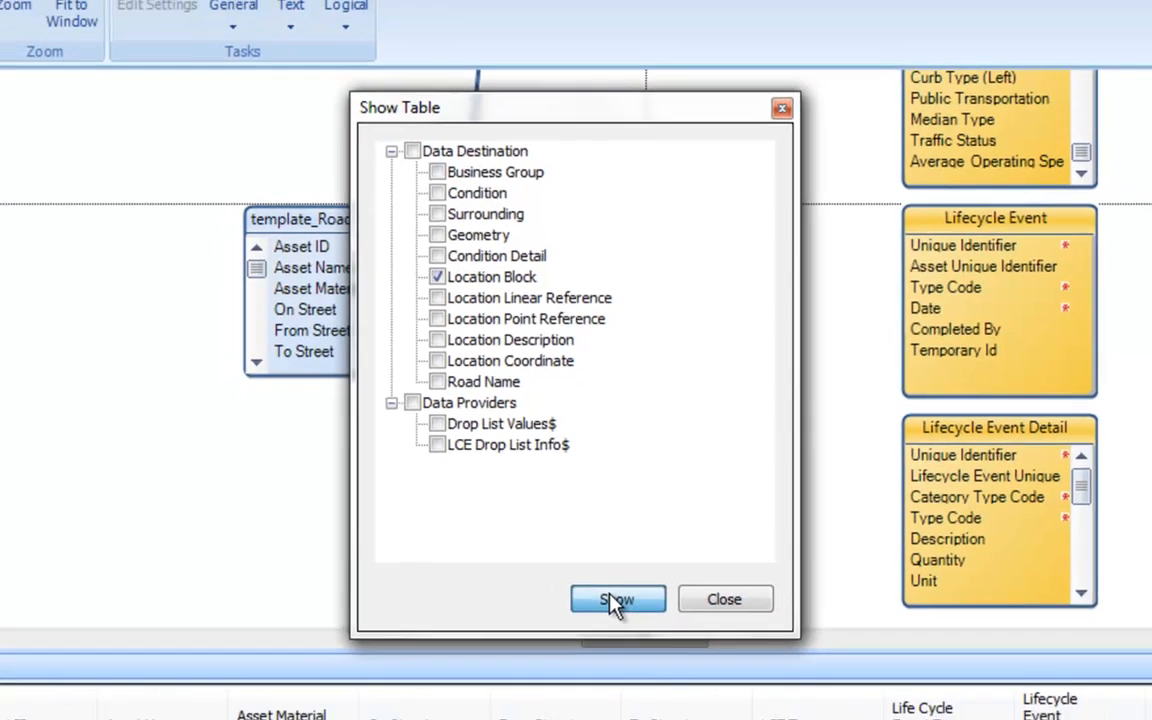
click(617, 622)
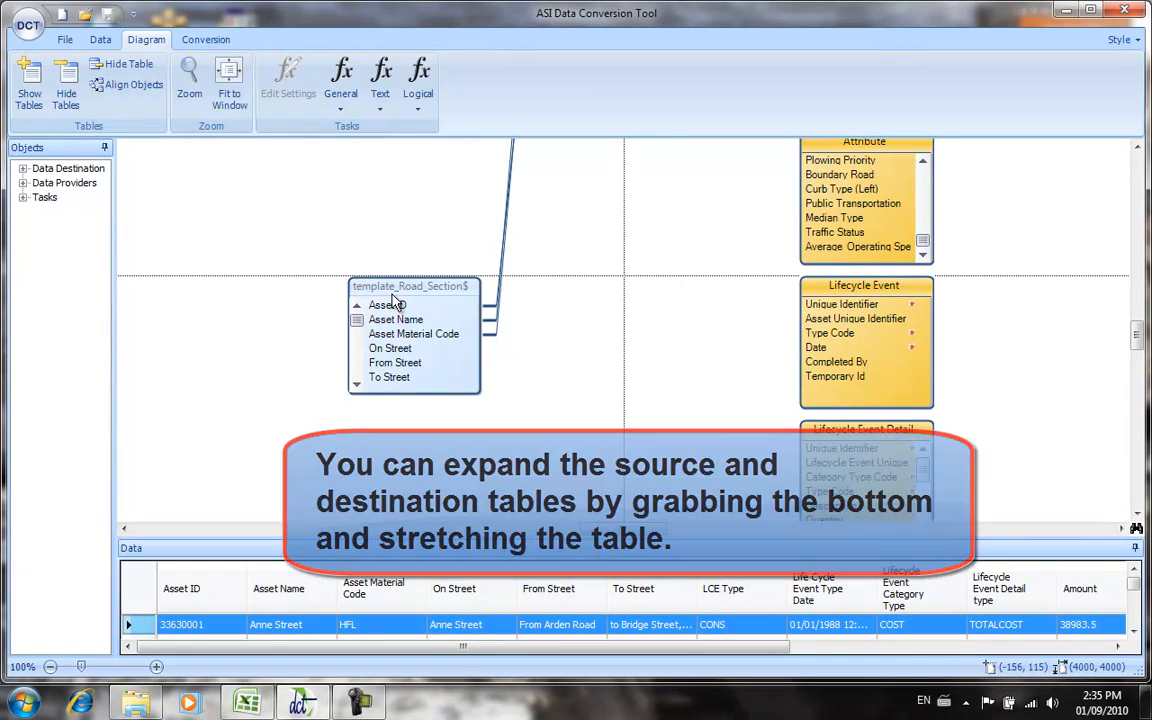
- Stretch the template_Road_Section$ table to list fields down to Shoulder Width (m), and move it up beside the Asset table
drag(404, 393, 417, 515)
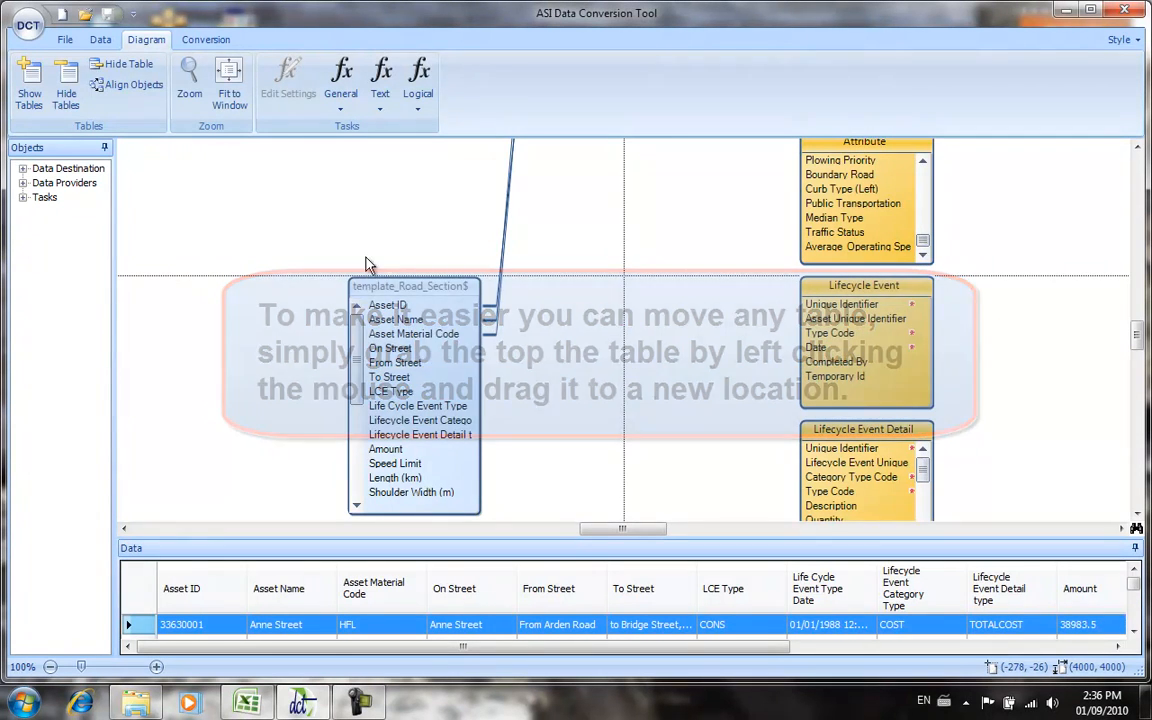
drag(387, 291, 349, 172)
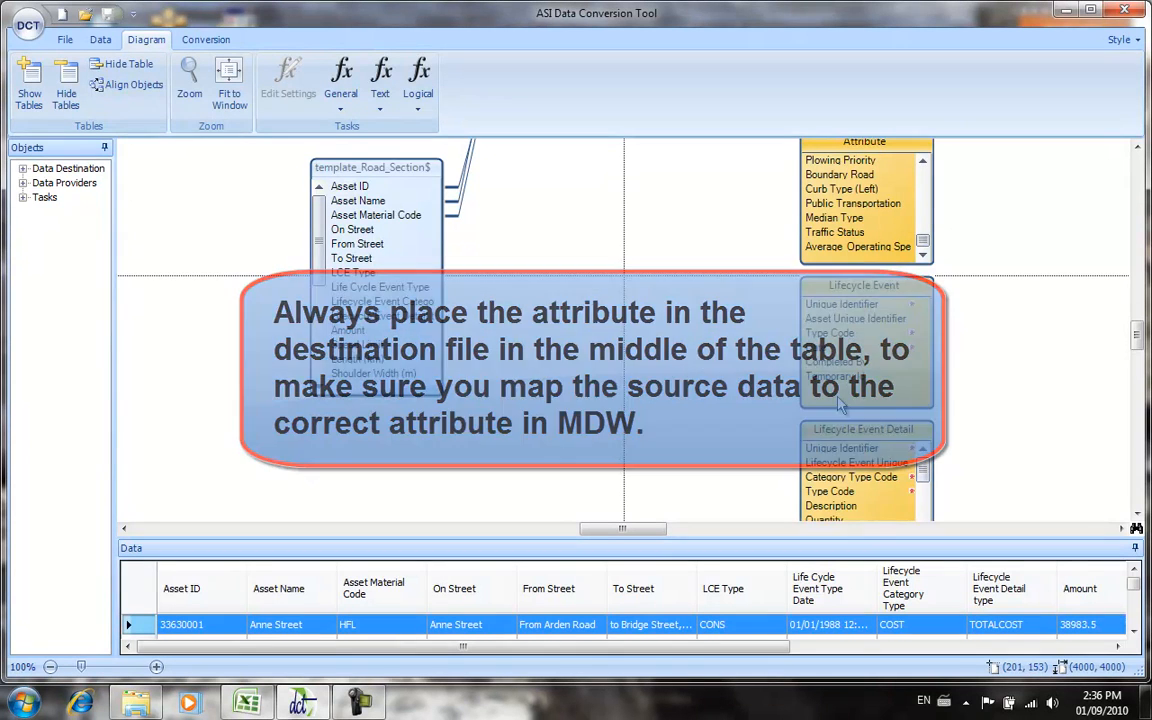
scroll(896, 281, up, 2)
scroll(922, 292, up, 4)
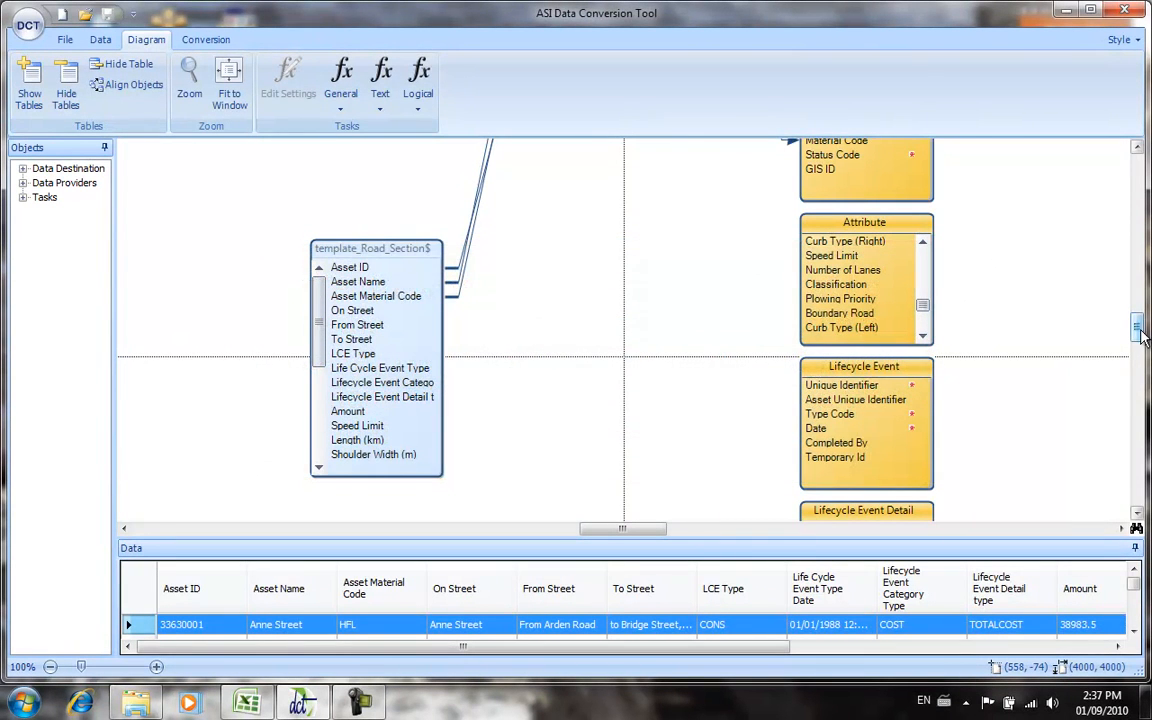
drag(1140, 330, 1140, 308)
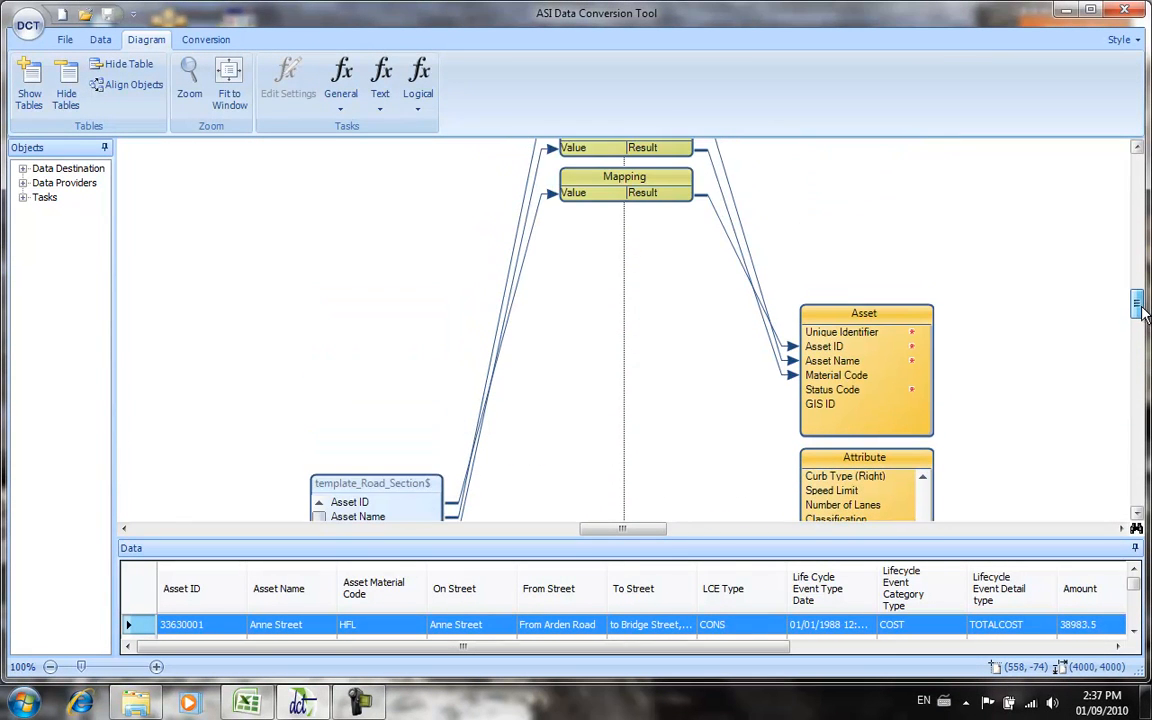
drag(378, 484, 368, 289)
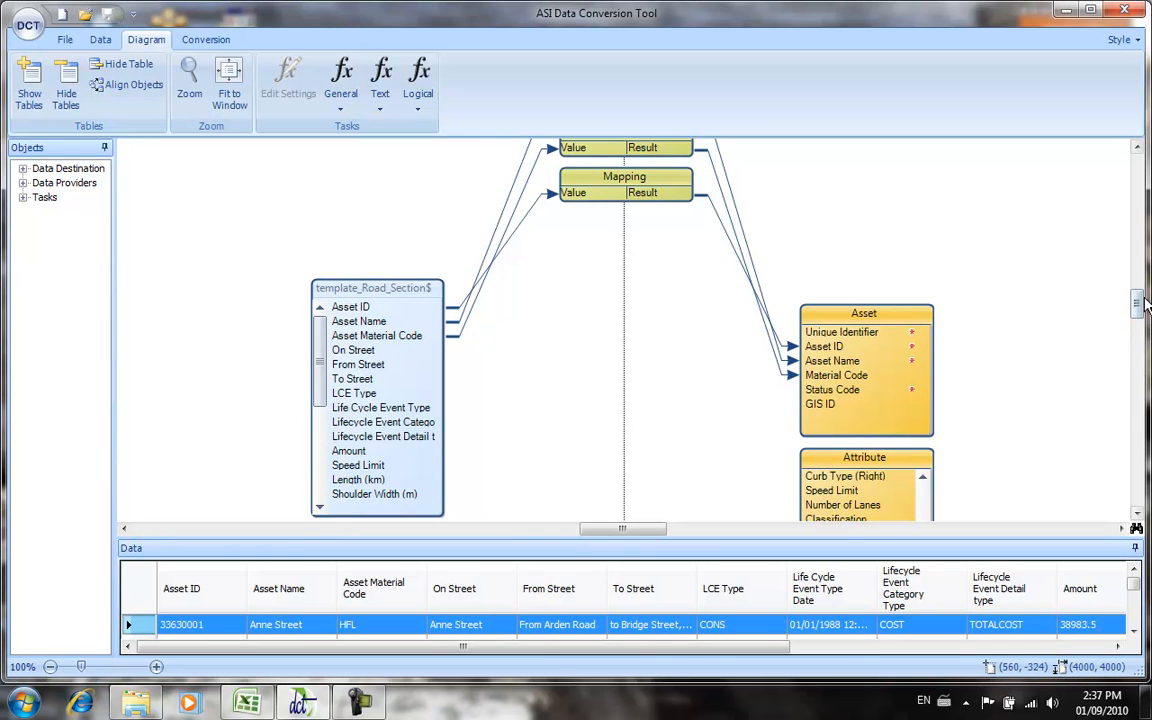
- Space out the three Asset mapping boxes vertically in the order Asset ID, Asset Name, Material Code
drag(1140, 305, 1140, 298)
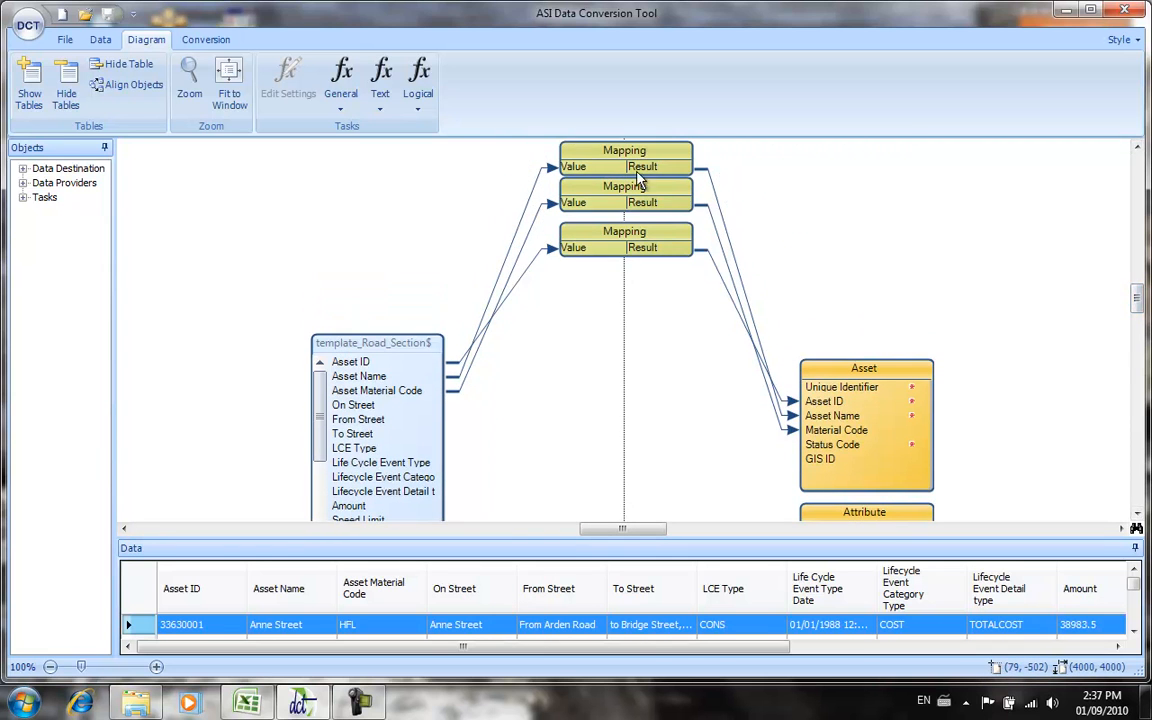
drag(615, 197, 607, 295)
mouse_move(616, 160)
mouse_down()
mouse_move(617, 366)
mouse_move(607, 360)
mouse_move(597, 157)
mouse_move(609, 149)
mouse_up()
drag(606, 300, 614, 370)
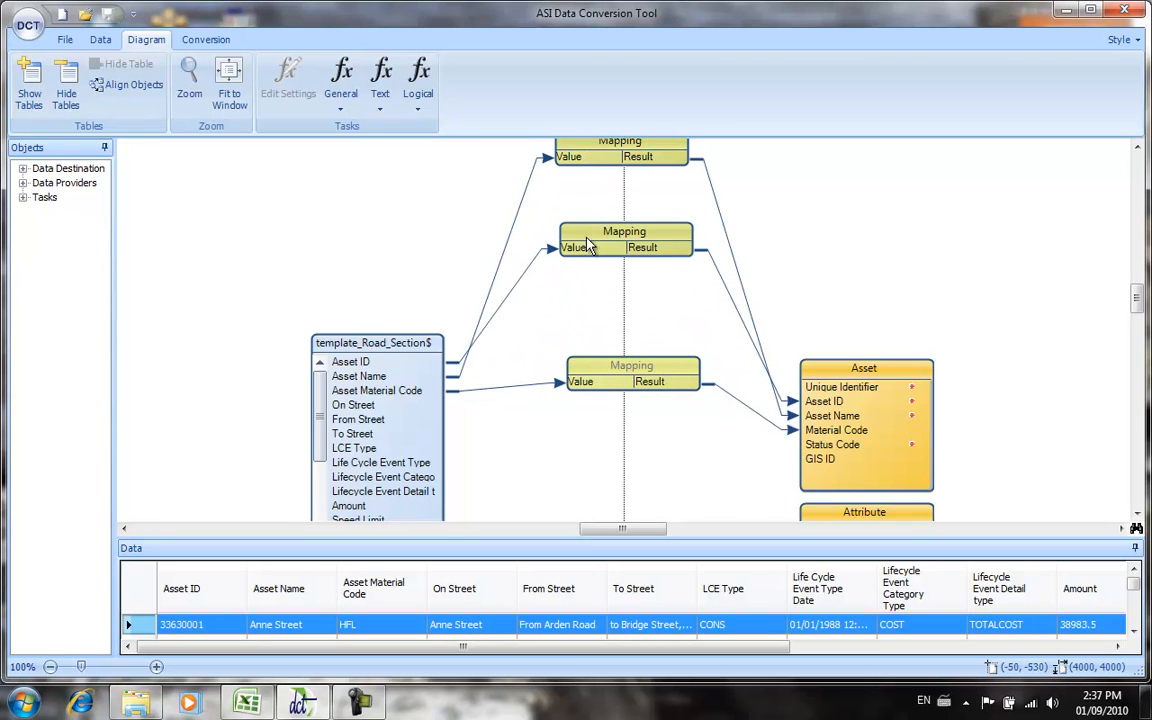
drag(573, 152, 575, 296)
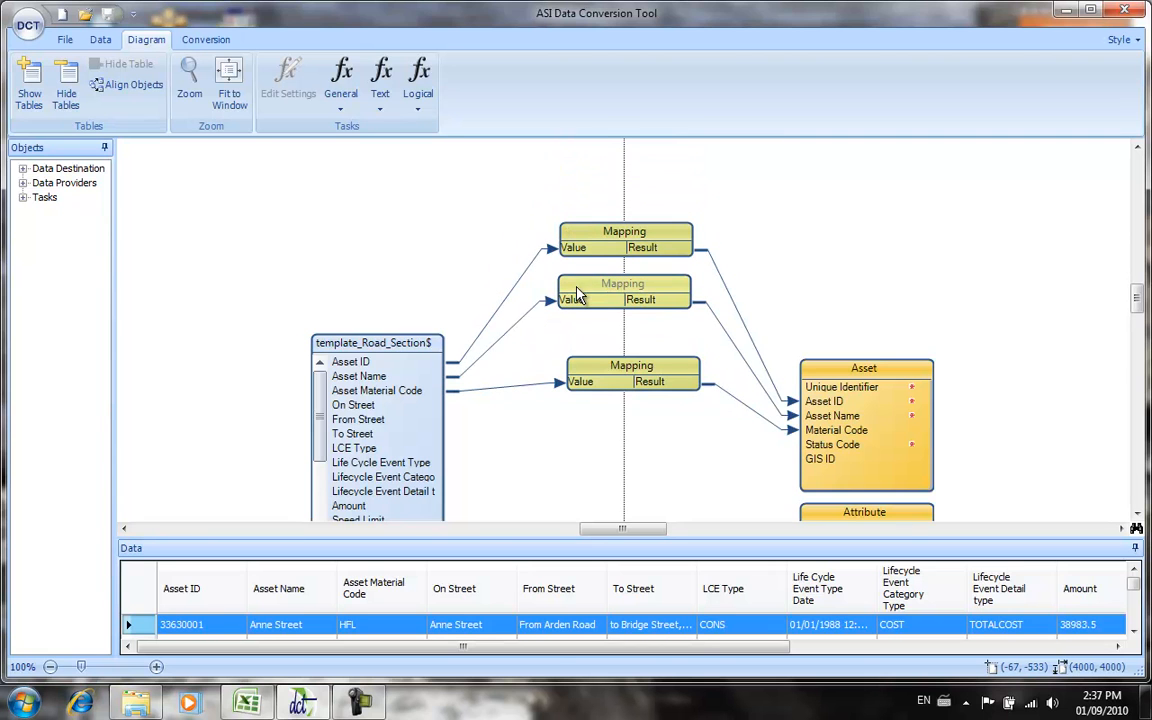
click(590, 369)
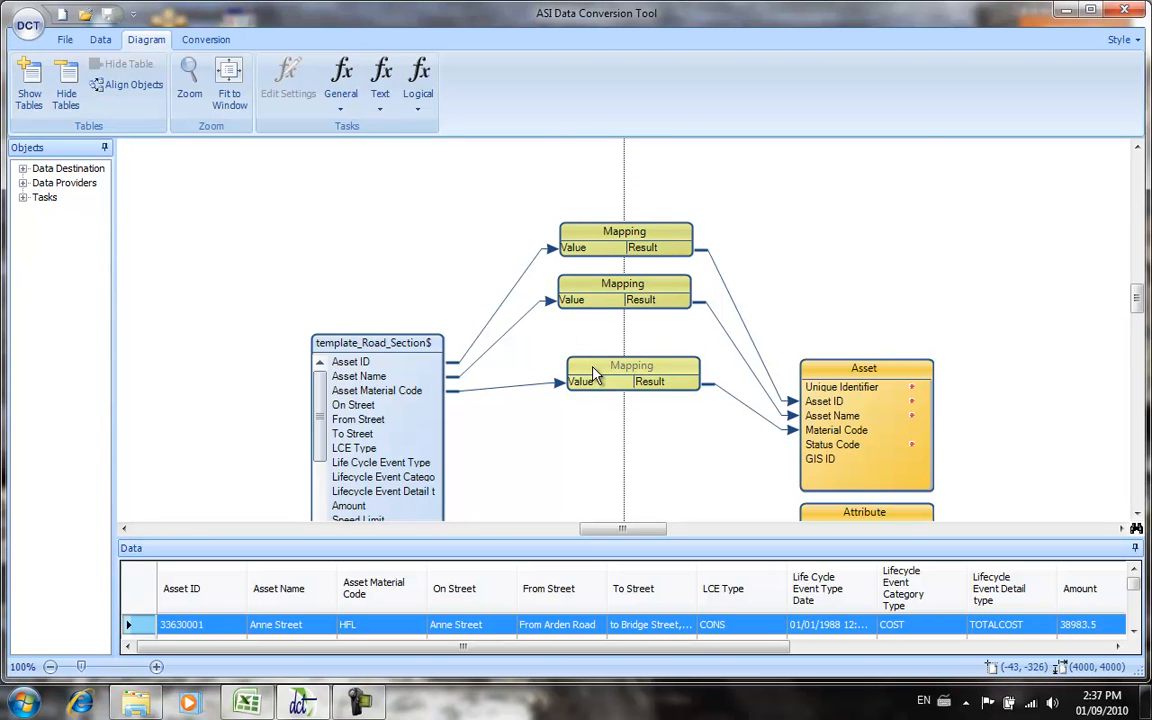
drag(591, 368, 593, 358)
- Map On Street from template_Road_Section$ to From Street in the Location Block table
scroll(578, 441, down, 5)
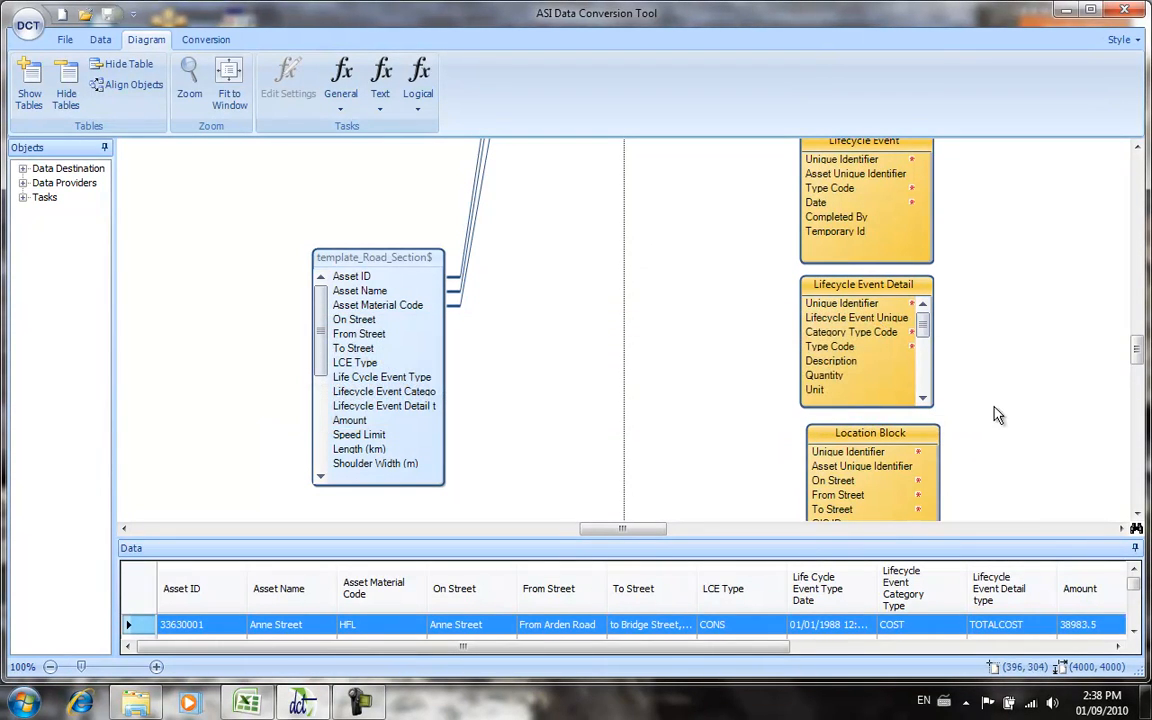
scroll(1132, 362, down, 2)
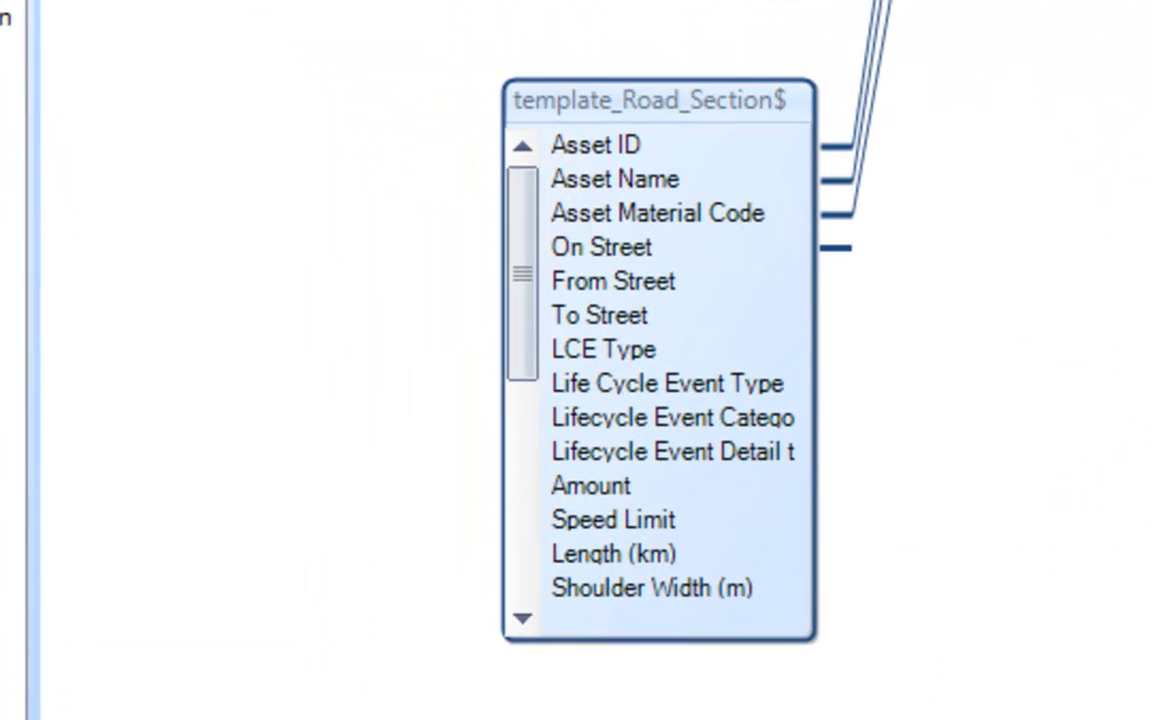
drag(600, 247, 915, 470)
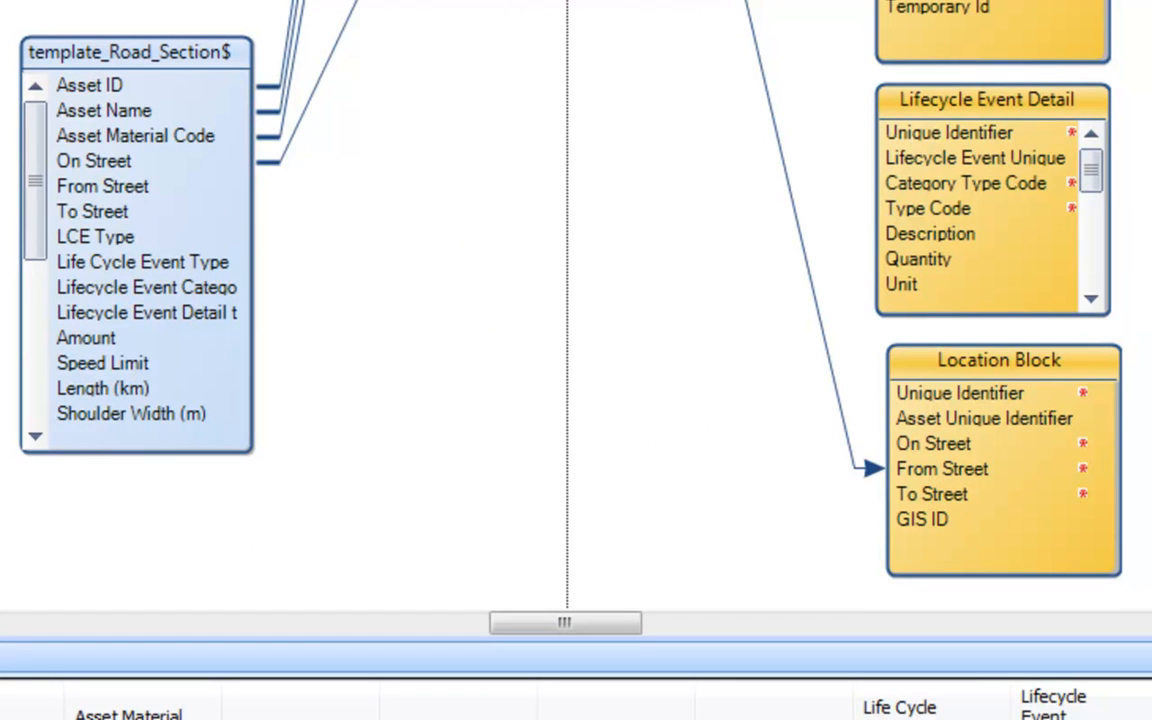
- Remove the mapping task that links On Street to From Street in Location Block
scroll(568, 305, up, 3)
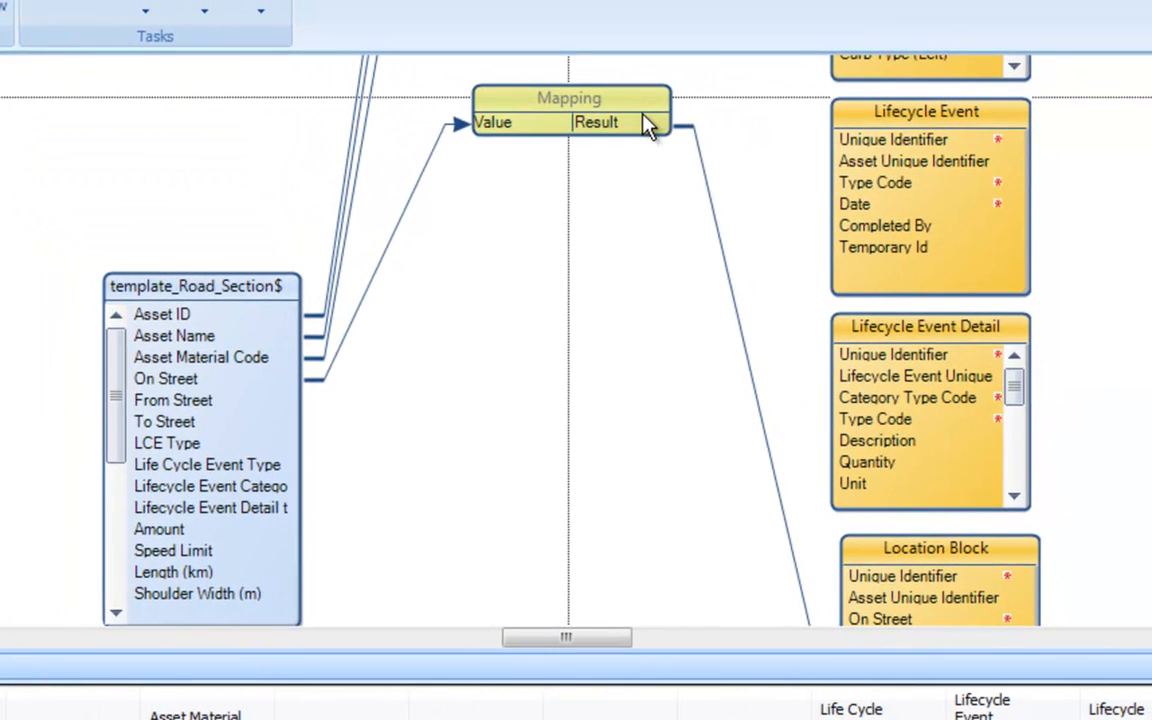
right_click(648, 122)
click(717, 163)
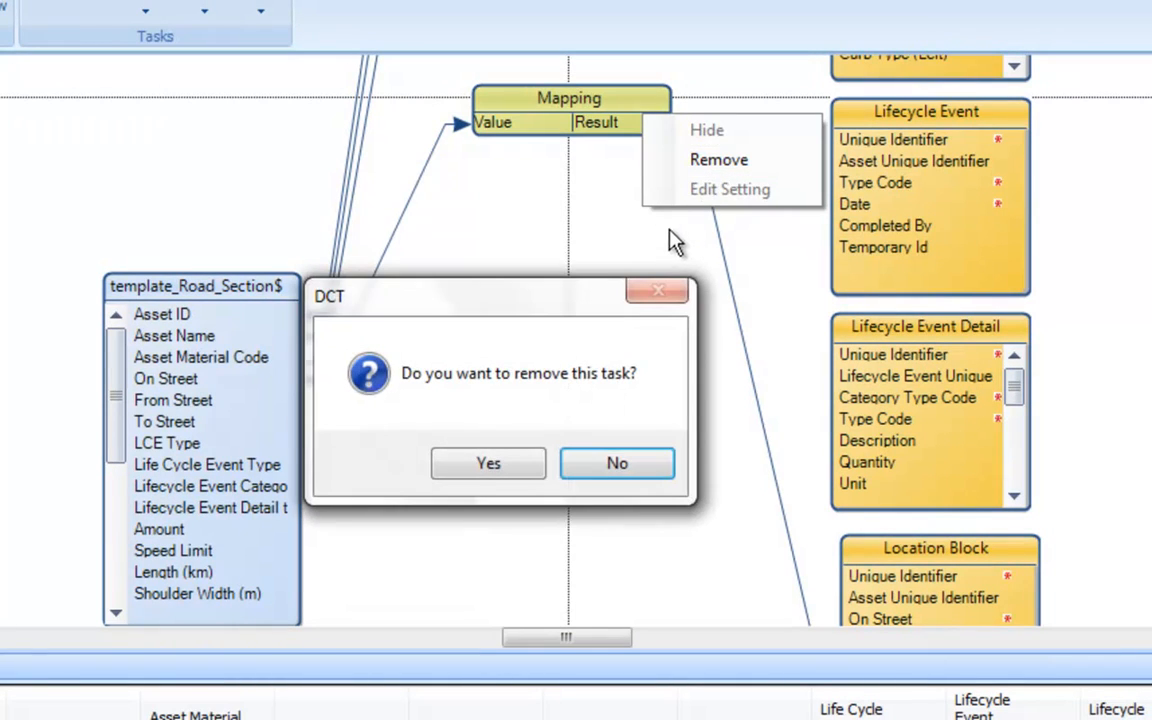
click(488, 468)
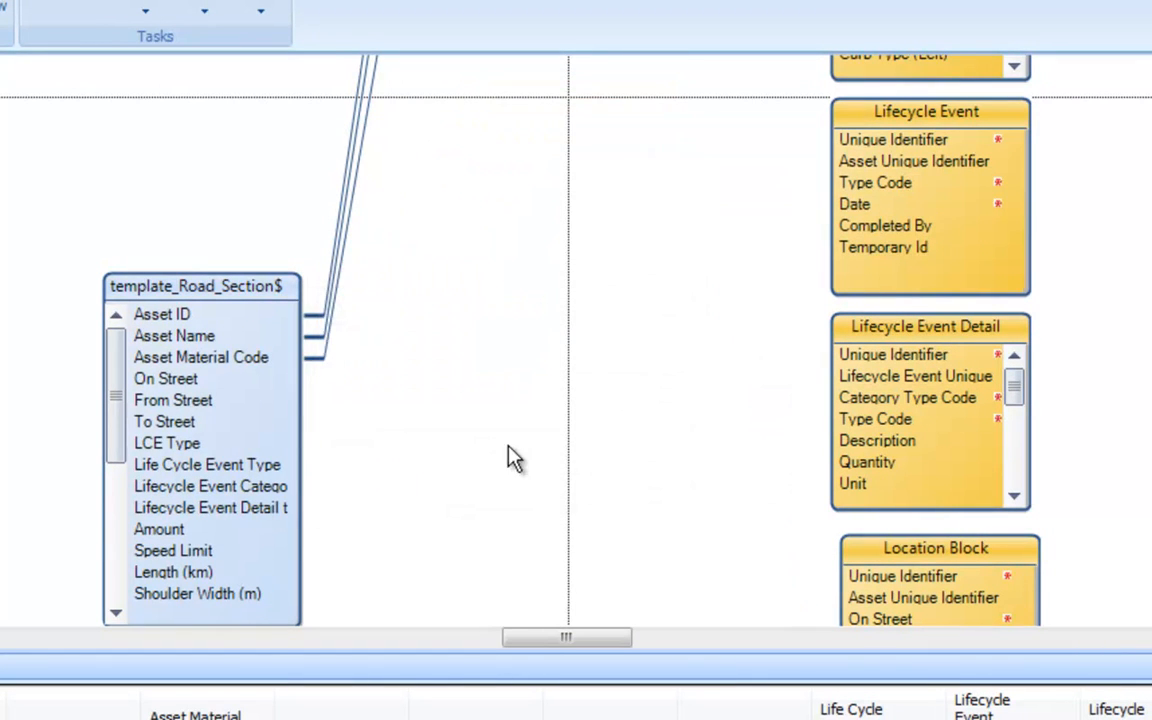
- Map On Street, From Street and To Street to the matching Location Block fields, and arrange their mapping boxes one below another
scroll(563, 462, down, 2)
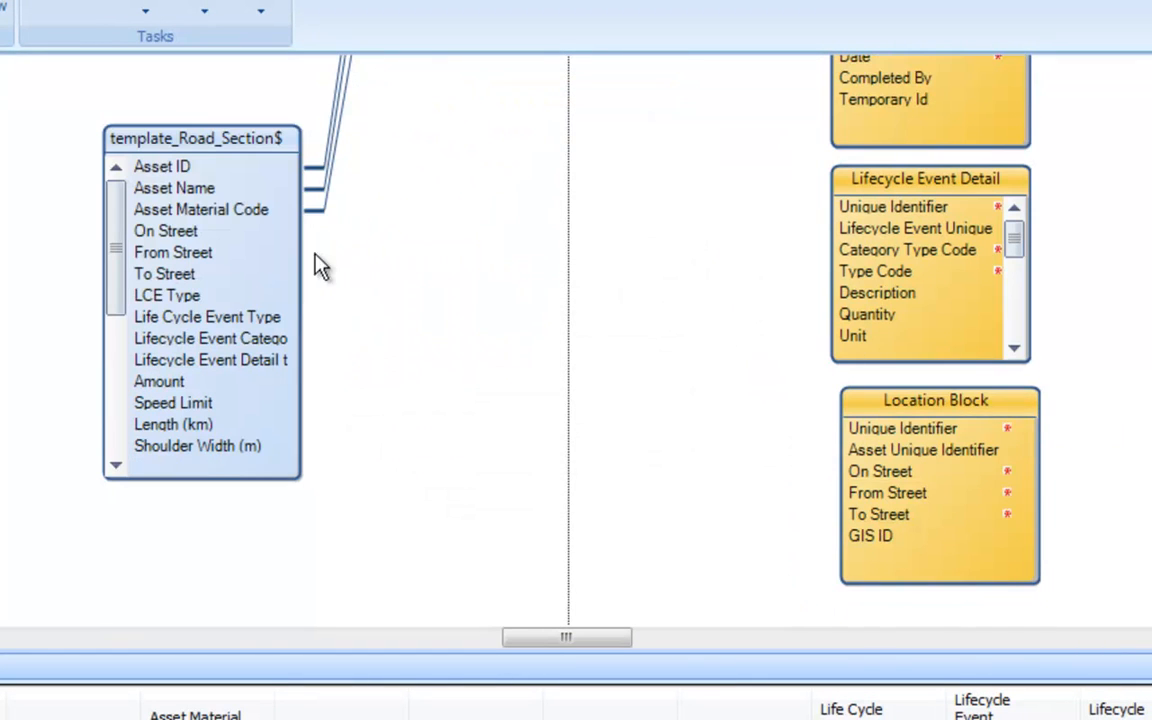
drag(265, 237, 852, 476)
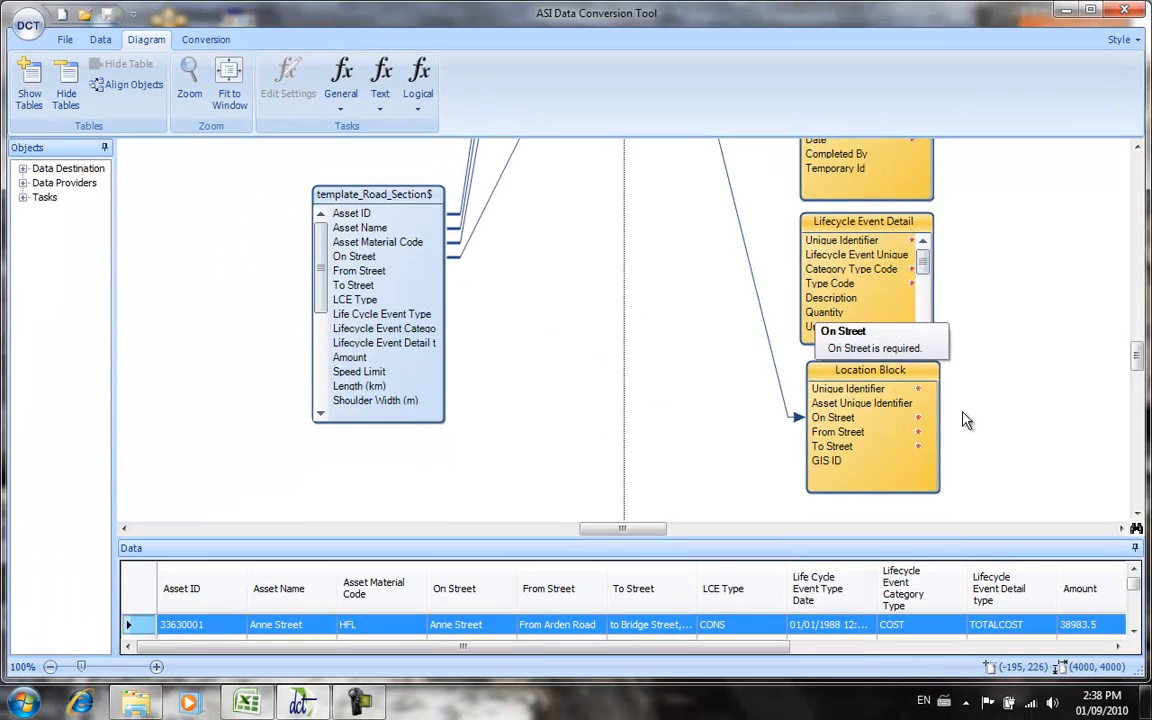
drag(1136, 356, 1137, 345)
drag(600, 207, 546, 123)
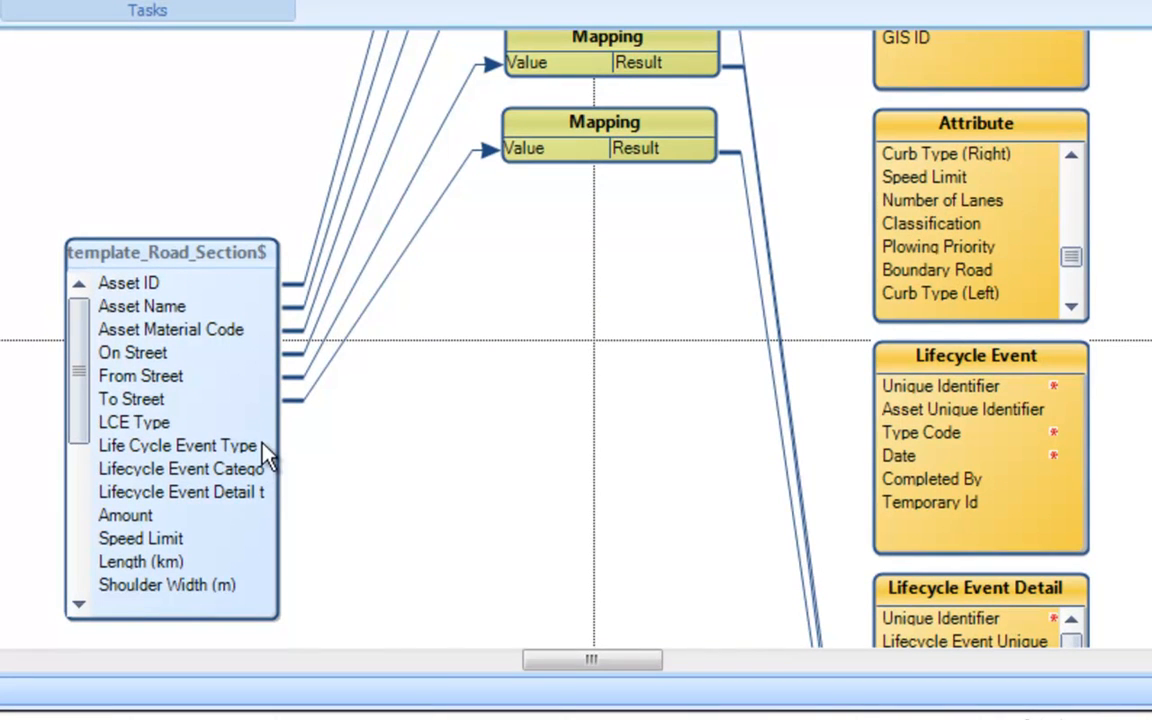
- Map LCE Type to Type Code and Life Cycle Event Type Date to Date in Lifecycle Event, placing each mapping box below the previous ones
drag(260, 425, 857, 422)
drag(890, 440, 890, 440)
scroll(576, 340, up, 3)
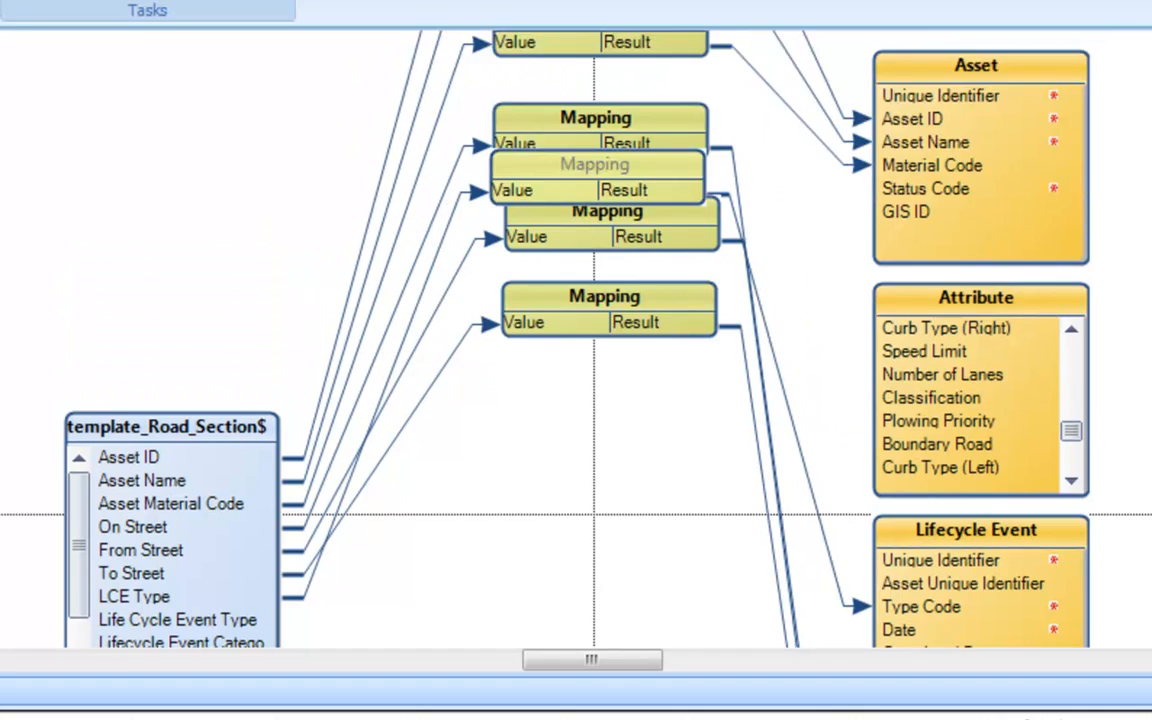
drag(594, 170, 607, 400)
scroll(222, 415, down, 4)
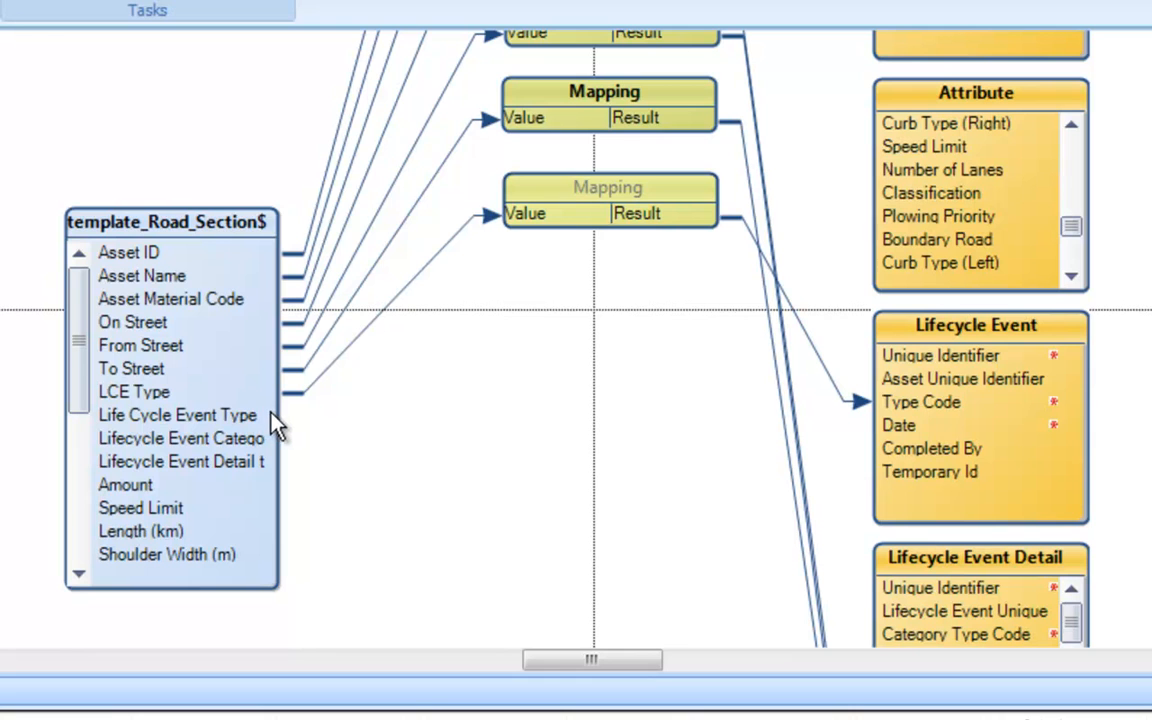
drag(281, 413, 896, 428)
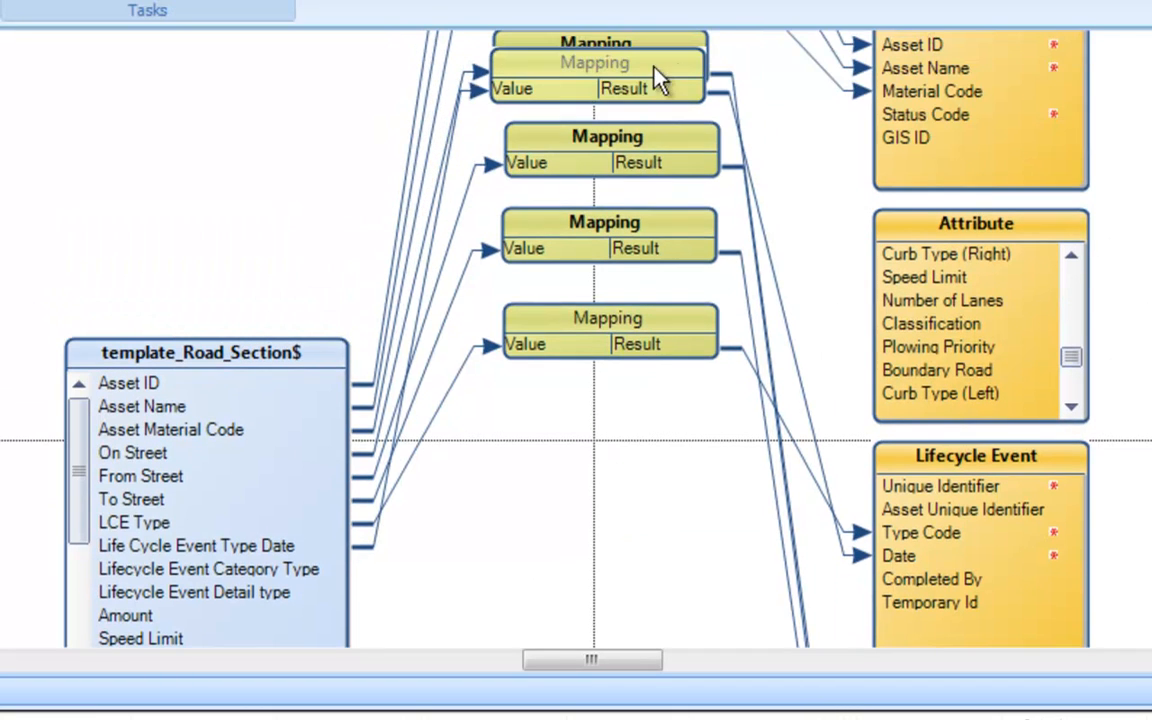
drag(655, 78, 652, 404)
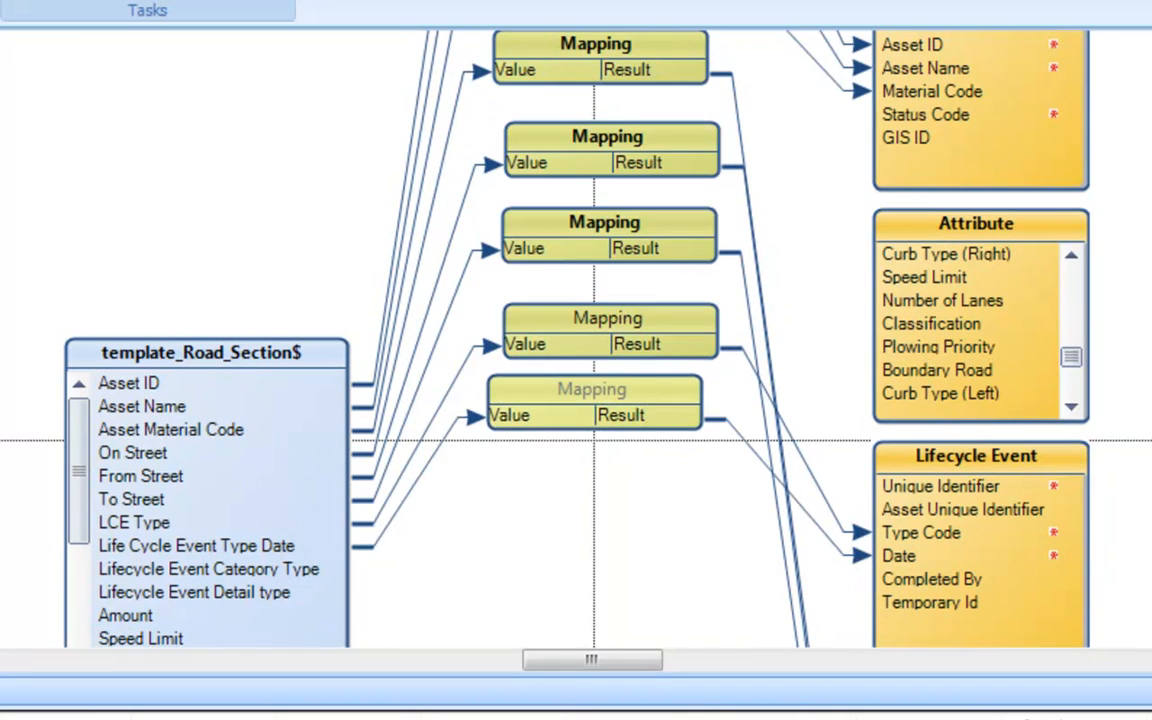
- Map Lifecycle Event Category Type to Category Type Code in Lifecycle Event Detail, and place its mapping box below the others
scroll(576, 340, down, 3)
drag(362, 206, 885, 403)
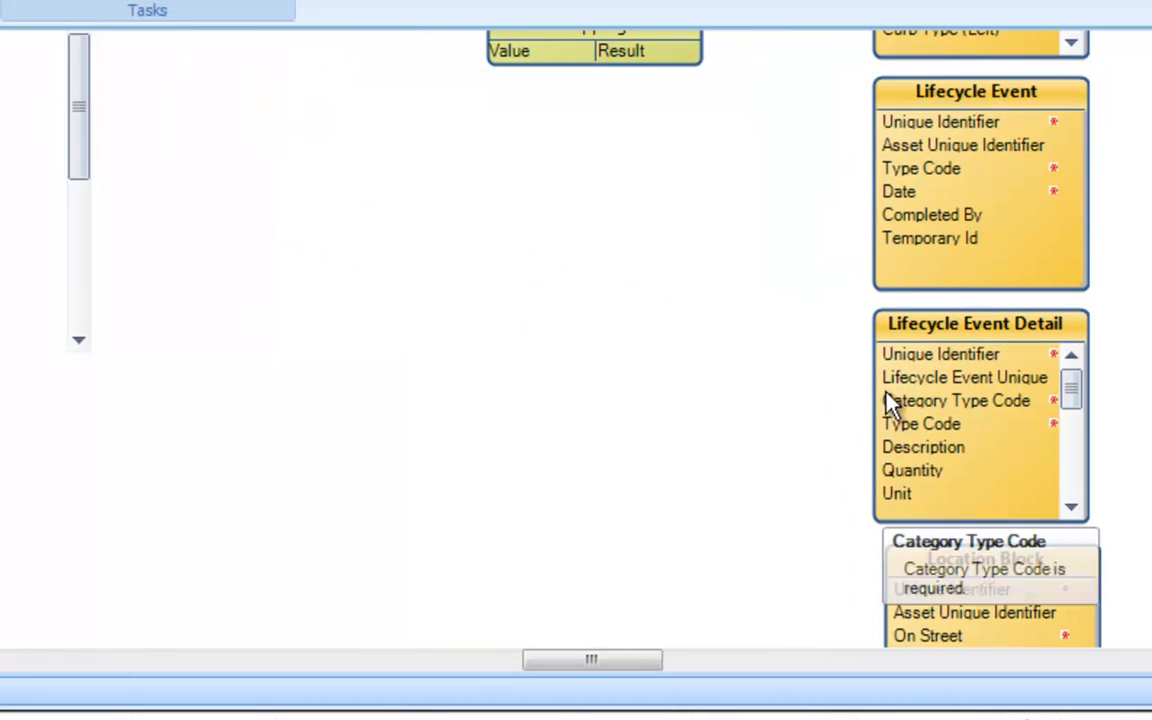
scroll(597, 162, up, 1)
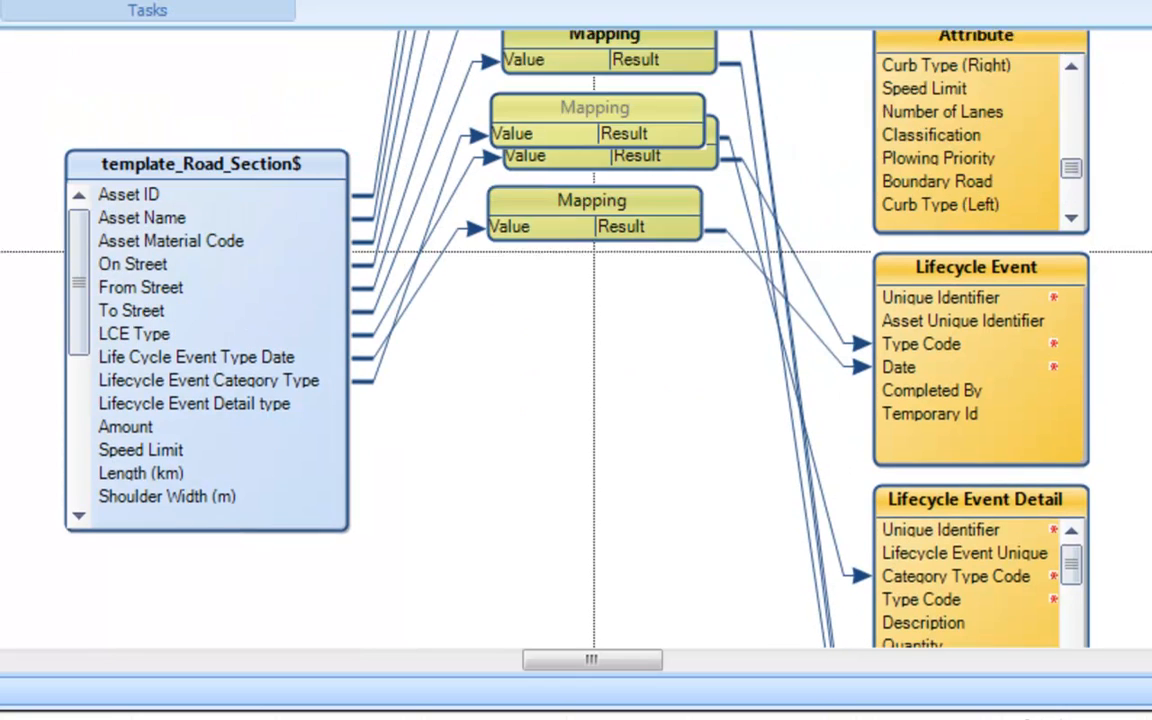
drag(562, 97, 562, 272)
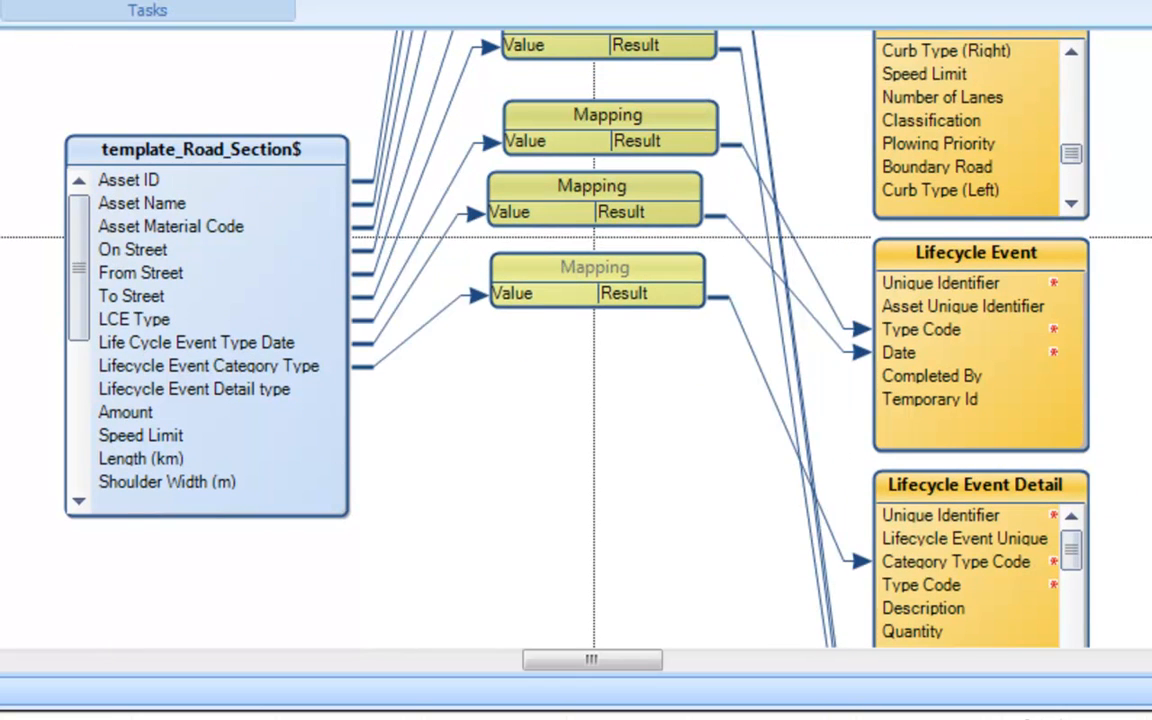
- Map Lifecycle Event Detail type to Type Code in Lifecycle Event Detail, and move its mapping box beneath the Category Type Code mapping
scroll(340, 188, down, 2)
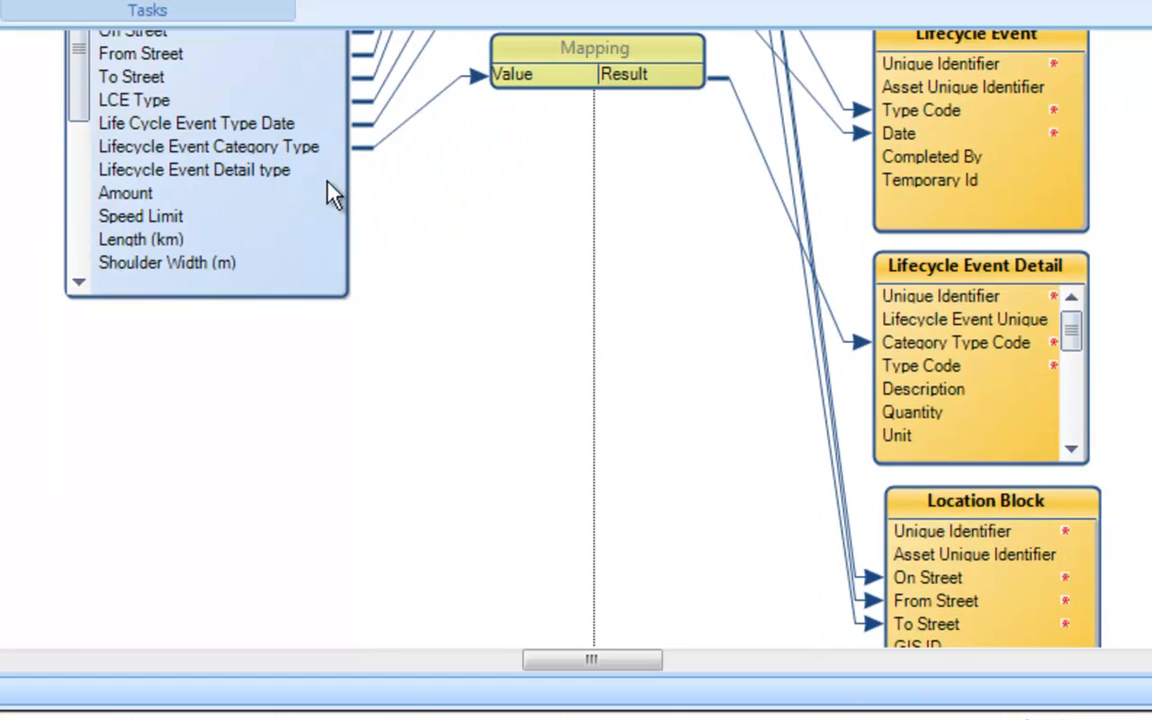
drag(323, 181, 864, 364)
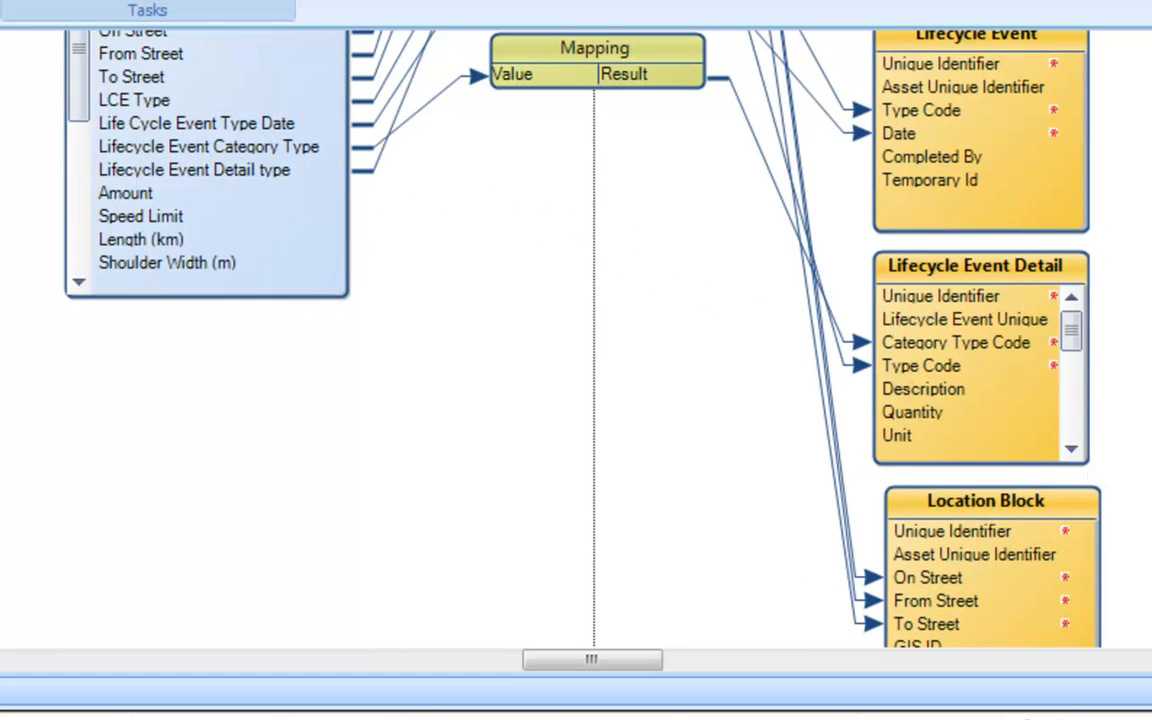
scroll(520, 305, up, 1)
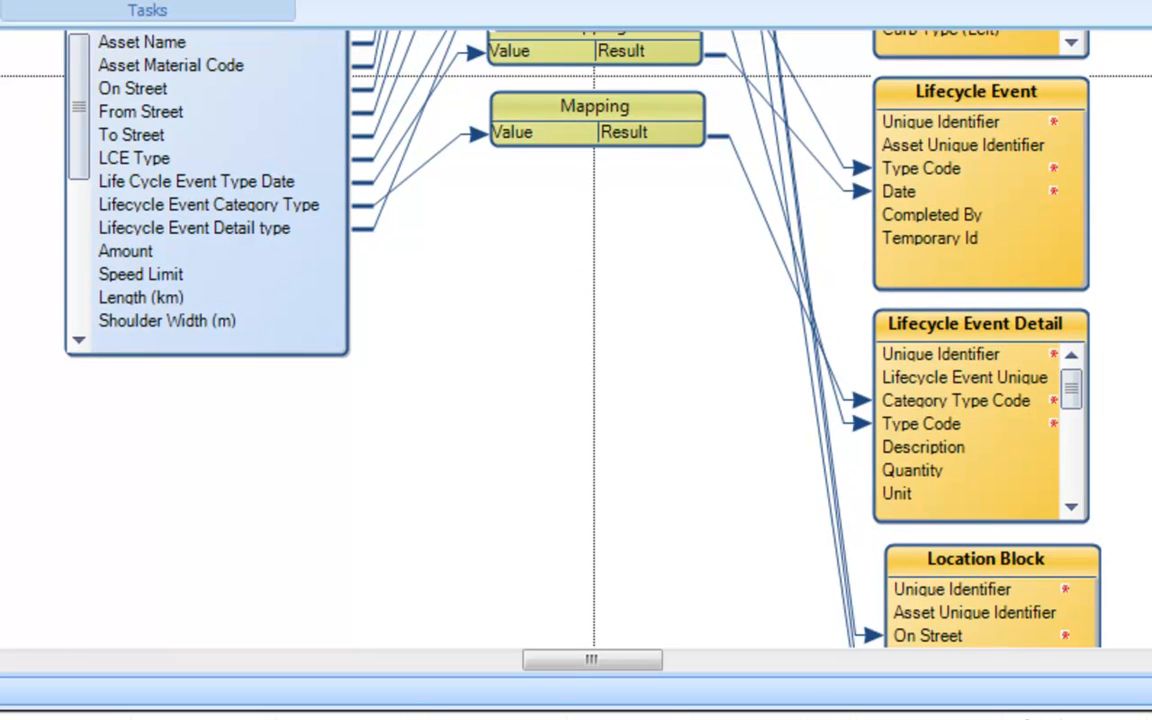
scroll(557, 249, up, 3)
scroll(557, 249, down, 1)
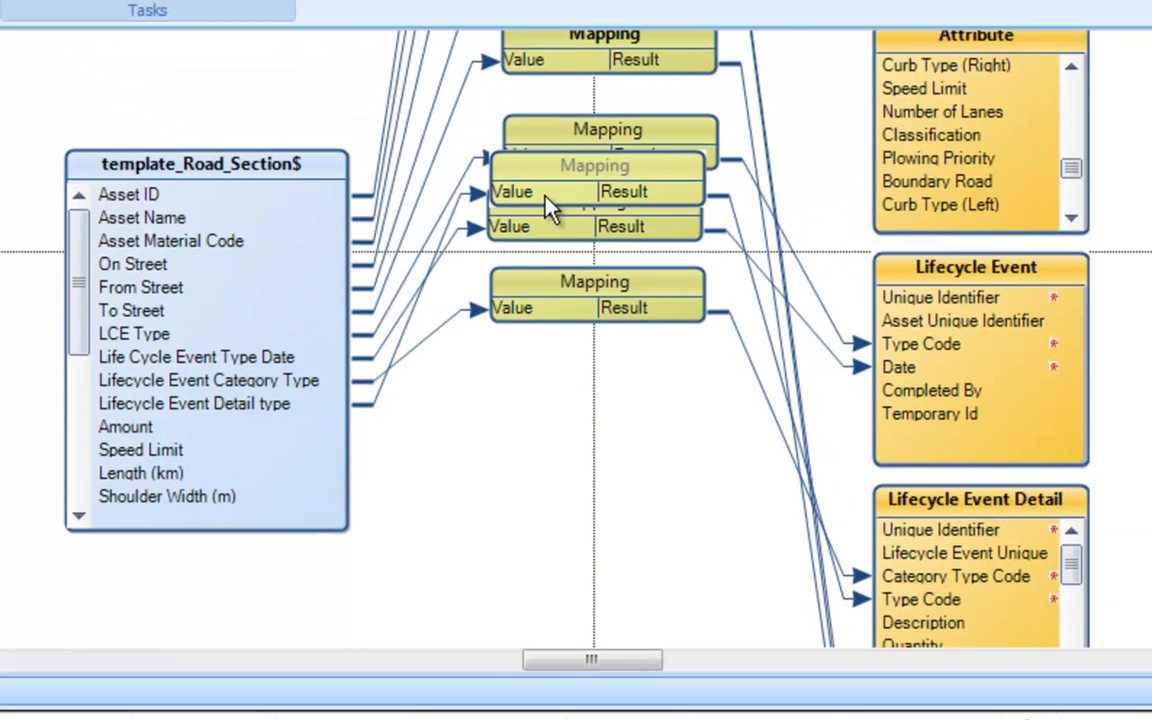
drag(532, 185, 570, 383)
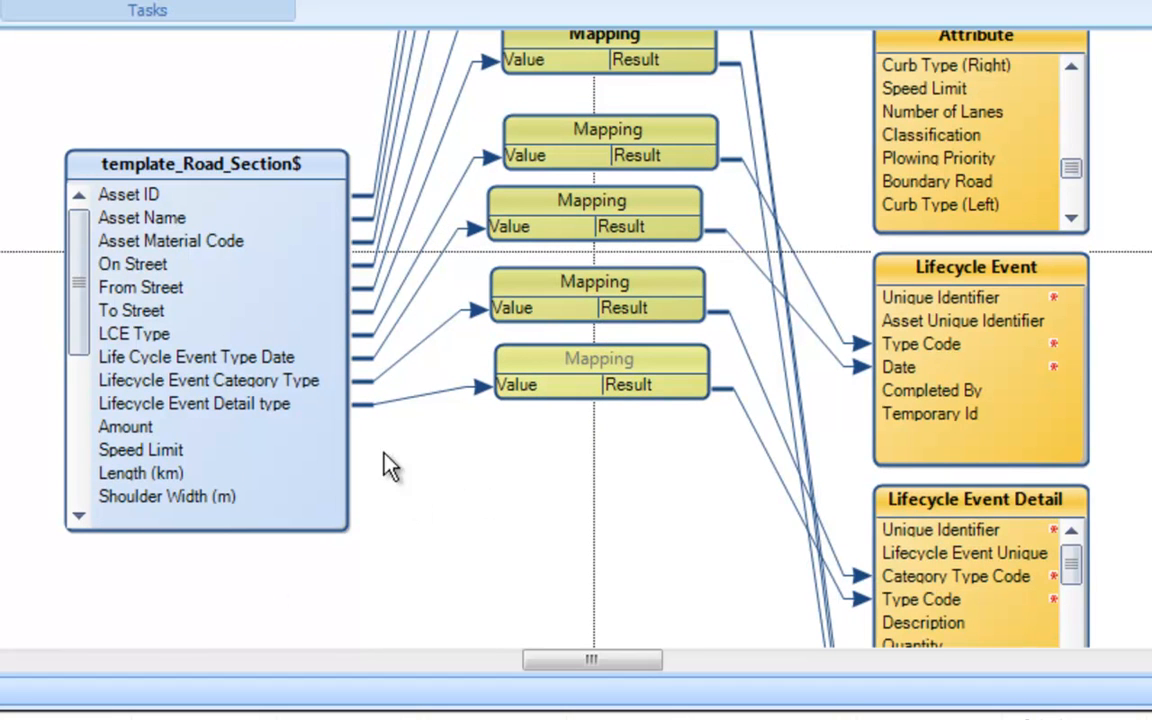